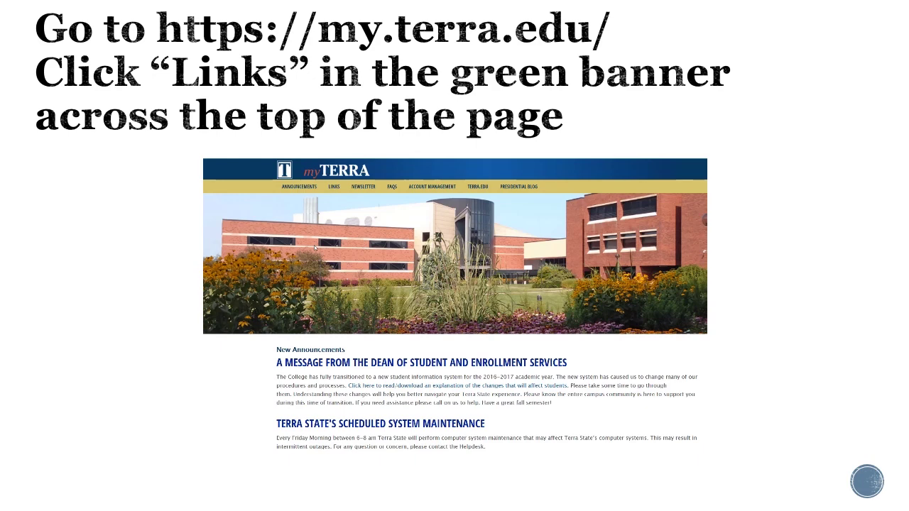
- Open Banner Self-Service from the myTERRA portal's external links list
{"action": "left_click", "coordinate": [335, 189]}
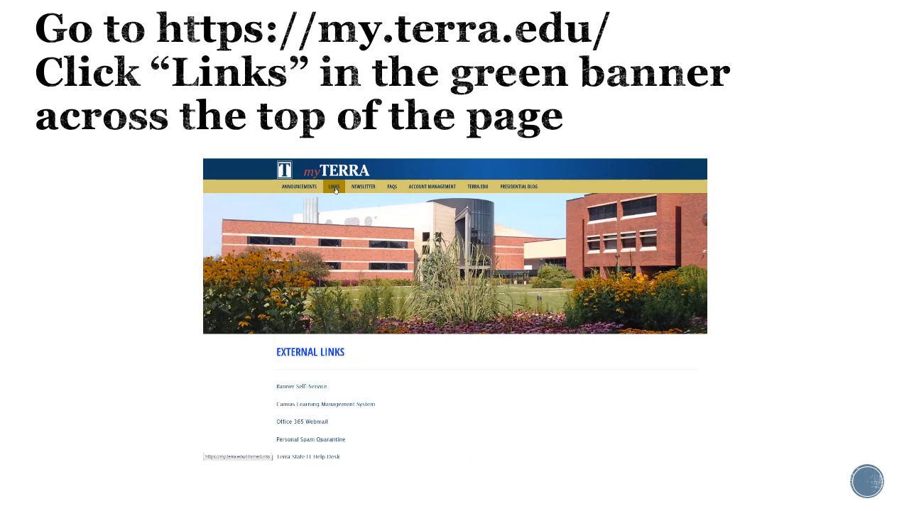
{"action": "scroll", "coordinate": [415, 401], "scroll_direction": "down", "scroll_amount": 2}
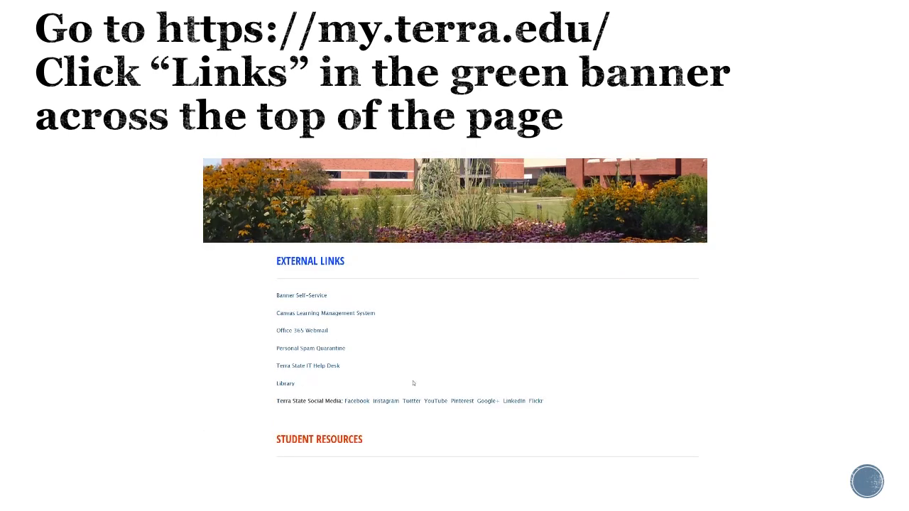
{"action": "left_click", "coordinate": [317, 298]}
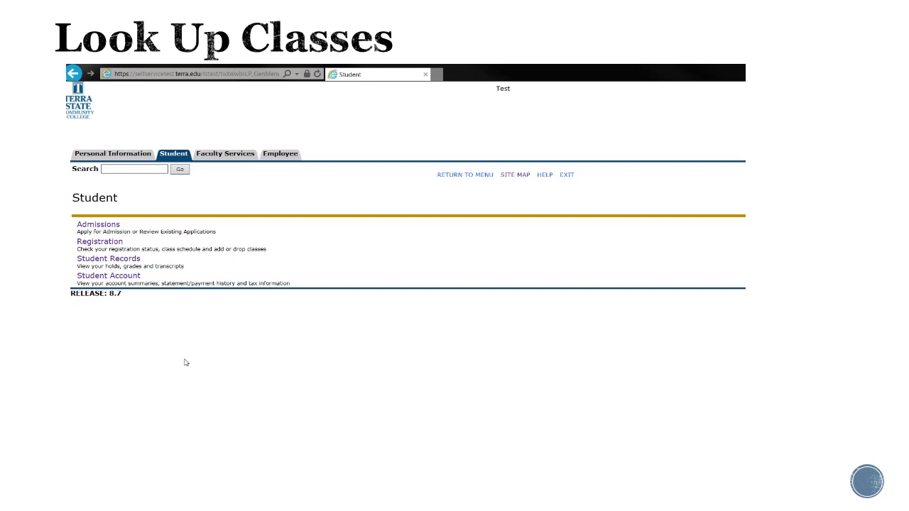
- Look up classes for the Fall 2016 term from the Registration menu
{"action": "left_click", "coordinate": [99, 242]}
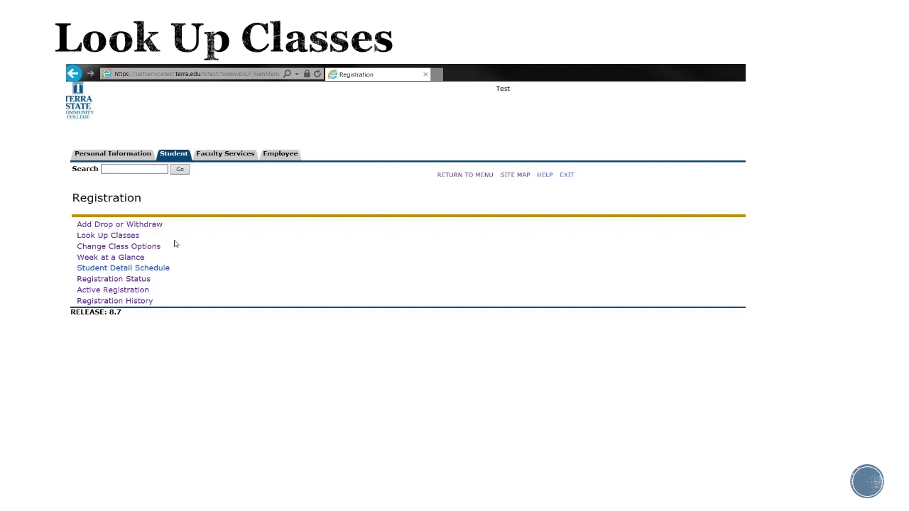
{"action": "left_click", "coordinate": [130, 239]}
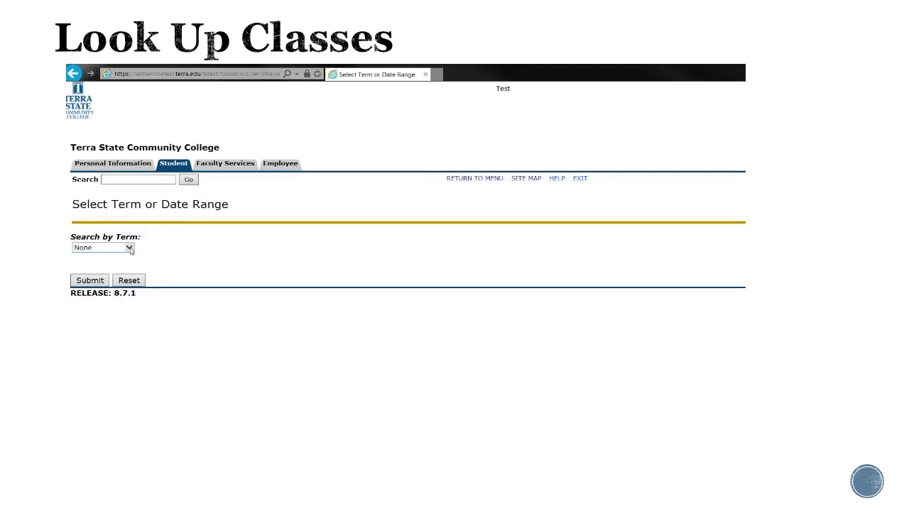
{"action": "left_click", "coordinate": [130, 248]}
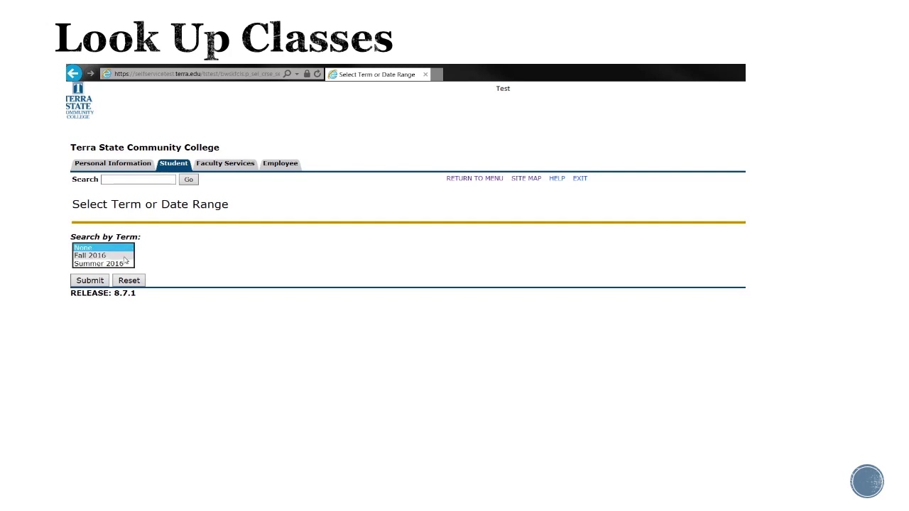
{"action": "left_click", "coordinate": [125, 260]}
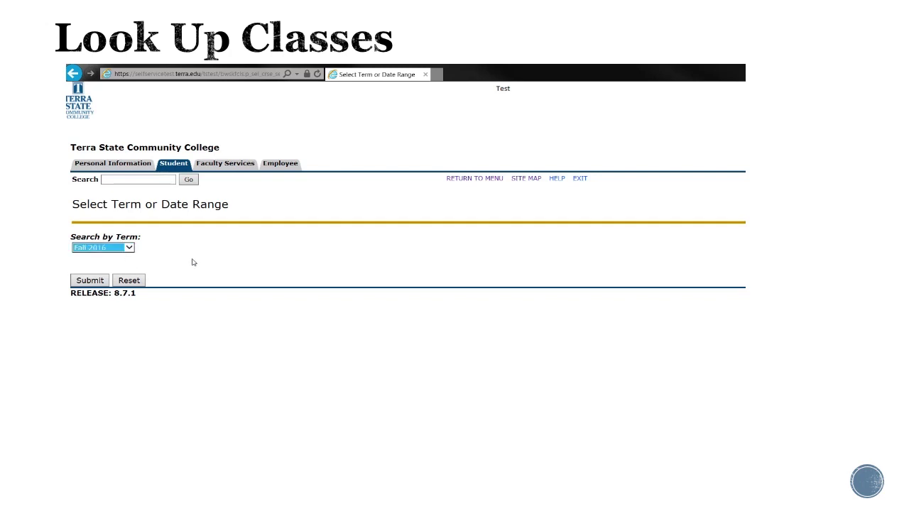
{"action": "left_click", "coordinate": [90, 281]}
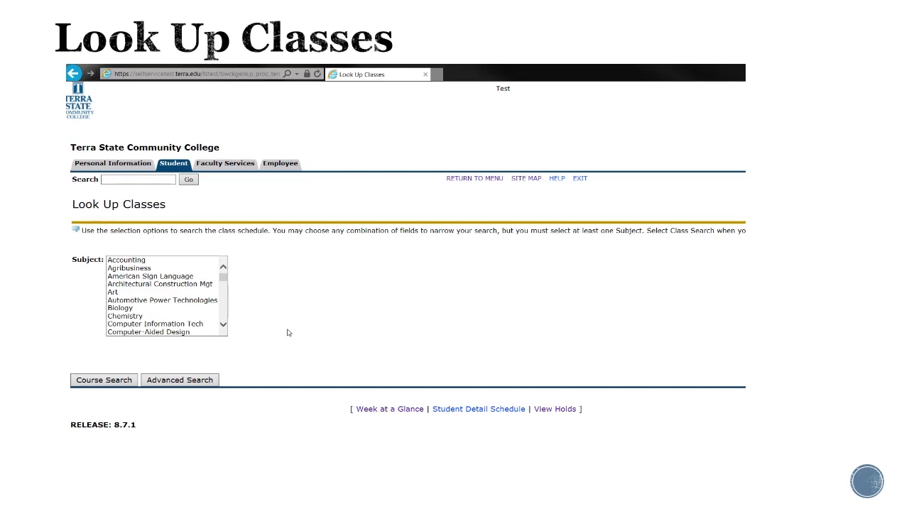
- Run a course search for the Biology subject in Fall 2016
{"action": "left_click", "coordinate": [165, 311]}
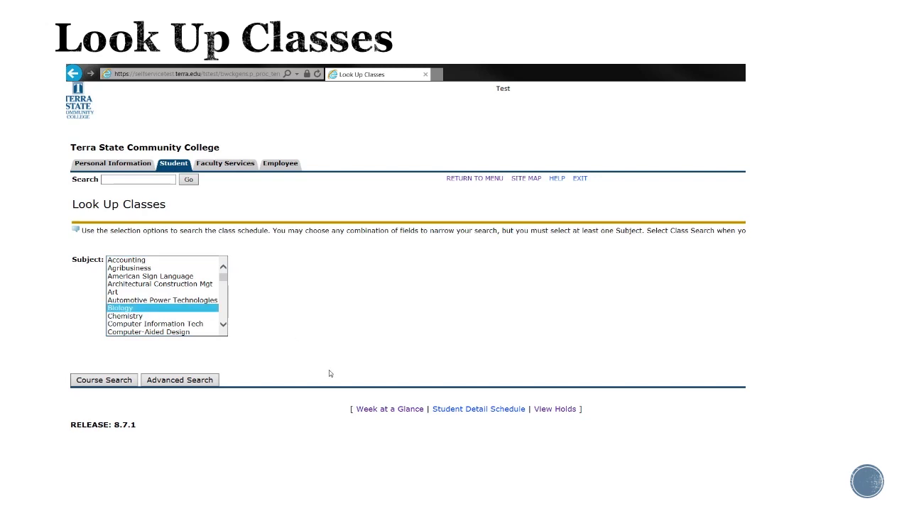
{"action": "left_click", "coordinate": [133, 384]}
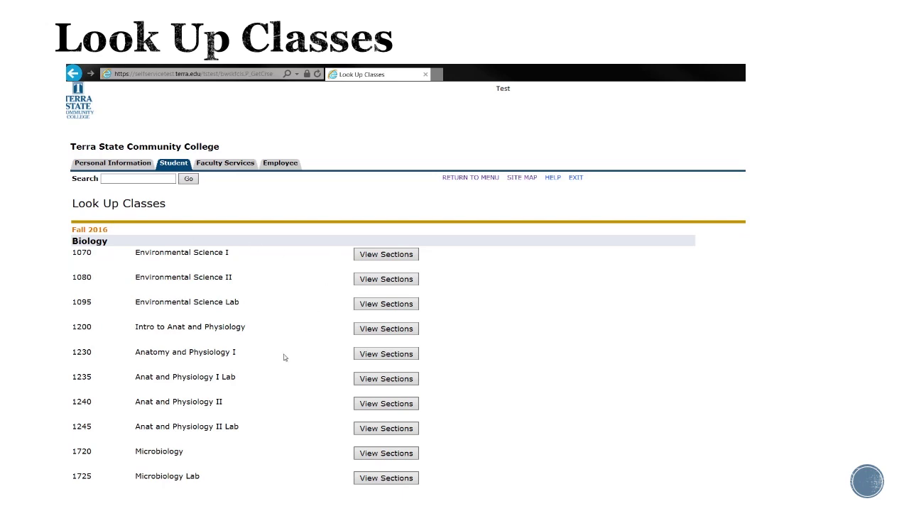
- Register for BIO 1230 Anatomy and Physiology I, section CRN 40445
{"action": "left_click", "coordinate": [380, 360]}
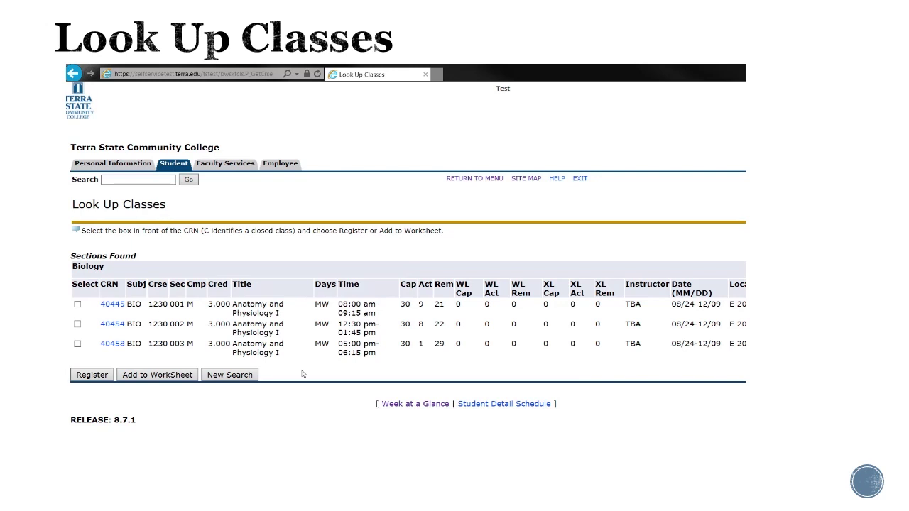
{"action": "left_click", "coordinate": [77, 304]}
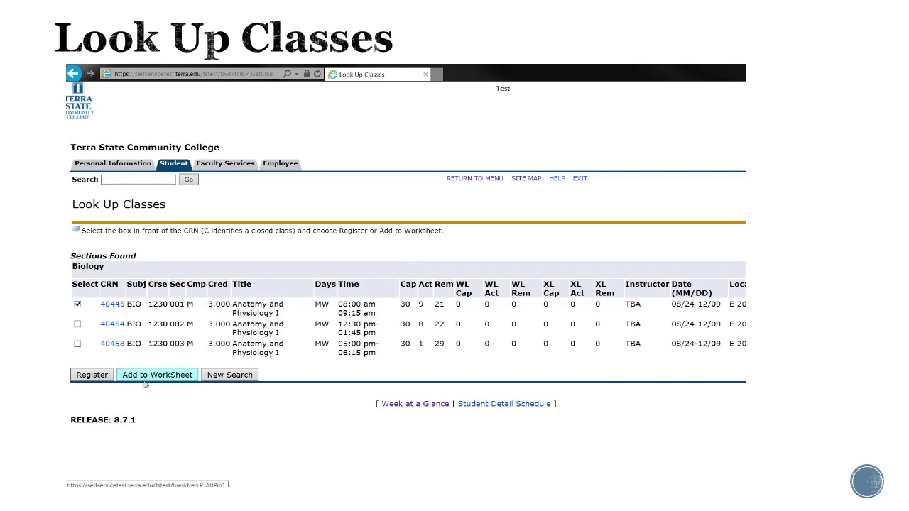
{"action": "left_click", "coordinate": [105, 380]}
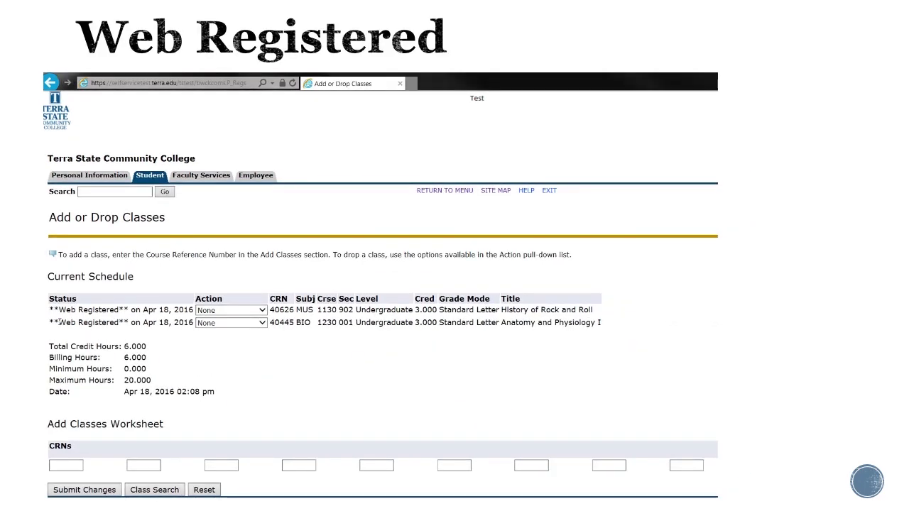
{"action": "left_click_drag", "start_coordinate": [60, 321], "coordinate": [119, 323]}
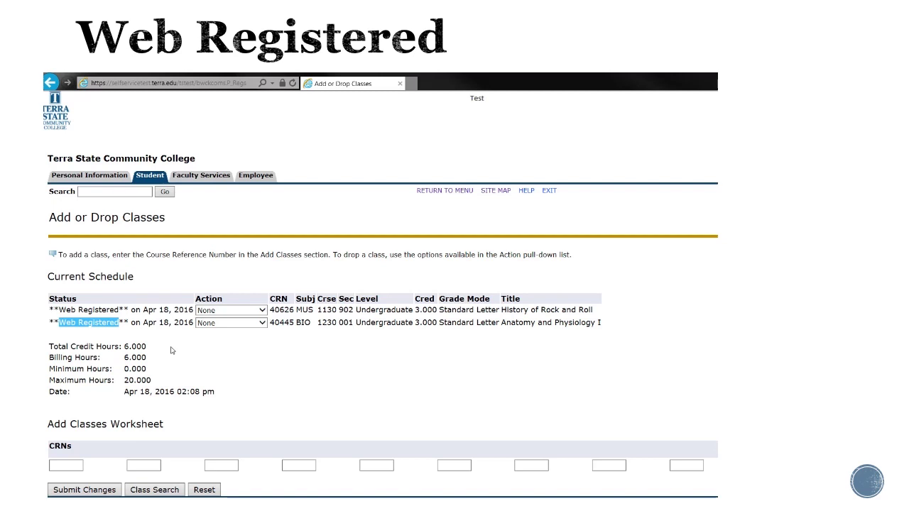
- Search English courses and list the sections of ENG 1020 Introductory College Composition
{"action": "left_click", "coordinate": [163, 490]}
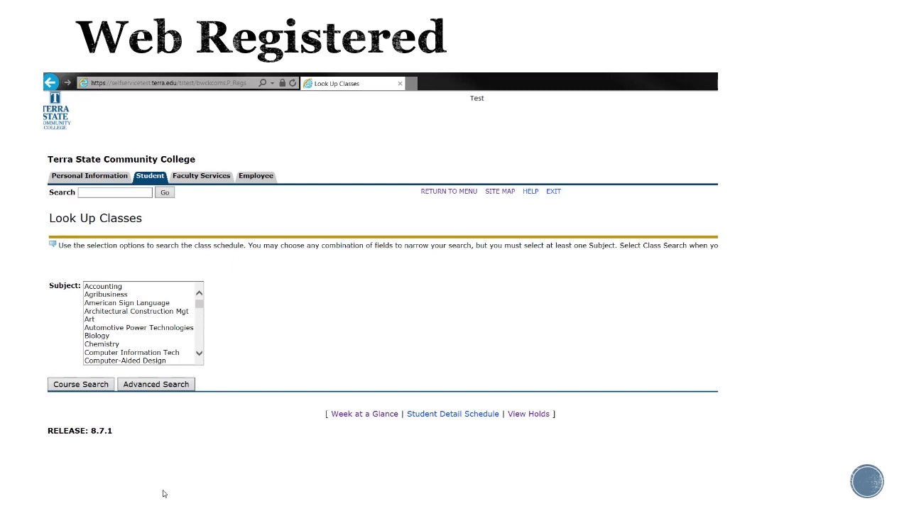
{"action": "left_click", "coordinate": [200, 353]}
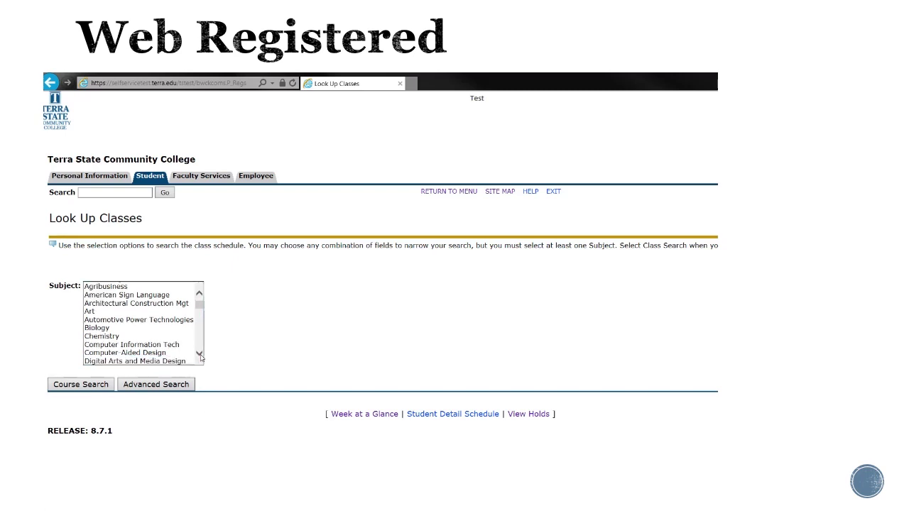
{"action": "scroll", "coordinate": [201, 357], "scroll_direction": "down", "scroll_amount": 2}
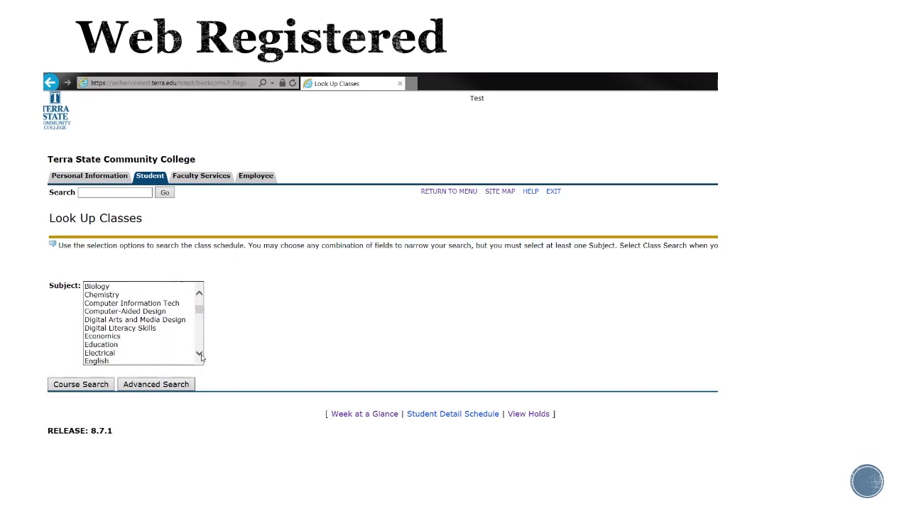
{"action": "left_click", "coordinate": [155, 362]}
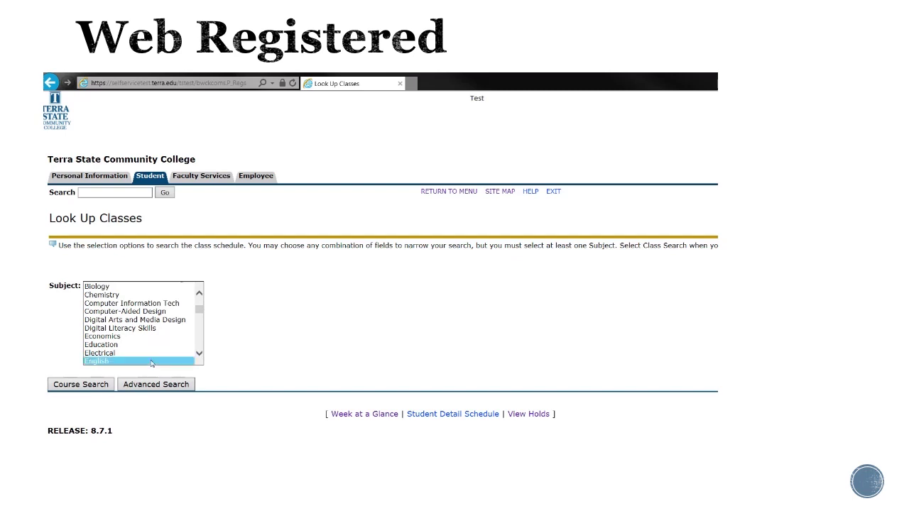
{"action": "left_click", "coordinate": [107, 385]}
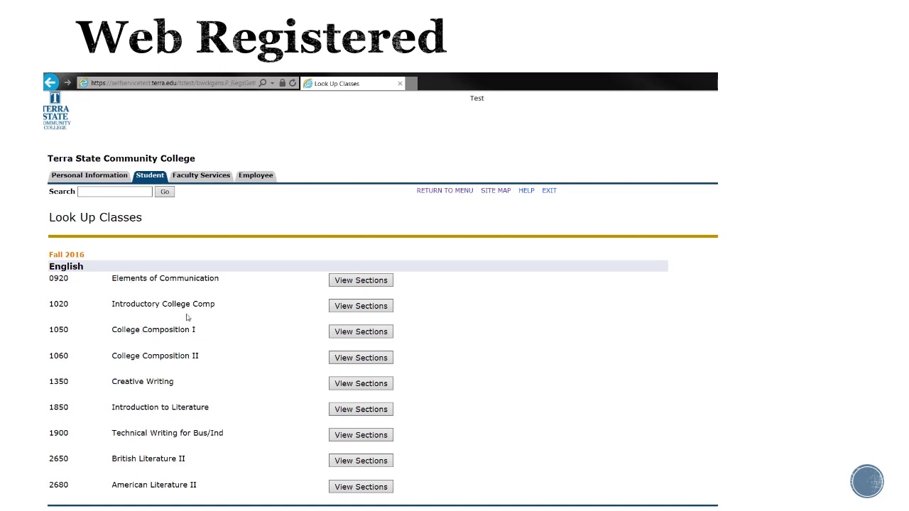
{"action": "left_click", "coordinate": [349, 311]}
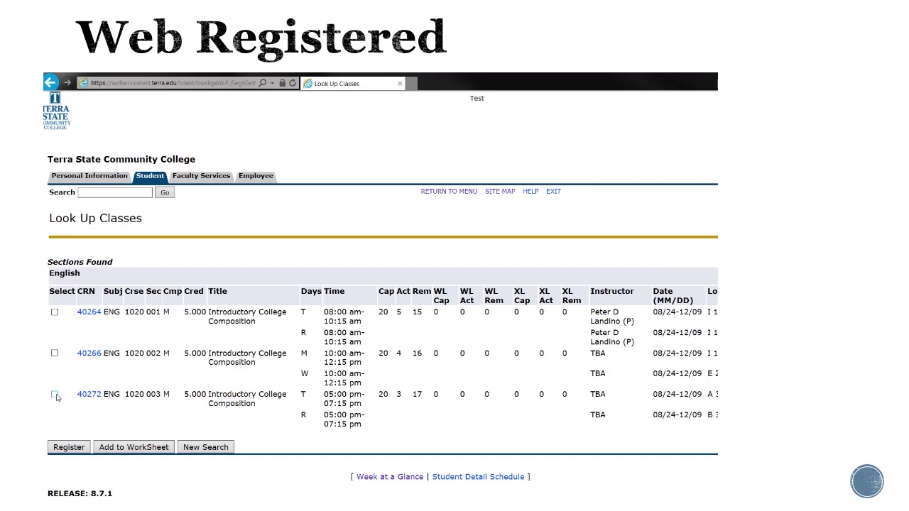
- Register for ENG 1020 section CRN 40272
{"action": "left_click", "coordinate": [54, 395]}
{"action": "left_click", "coordinate": [68, 447]}
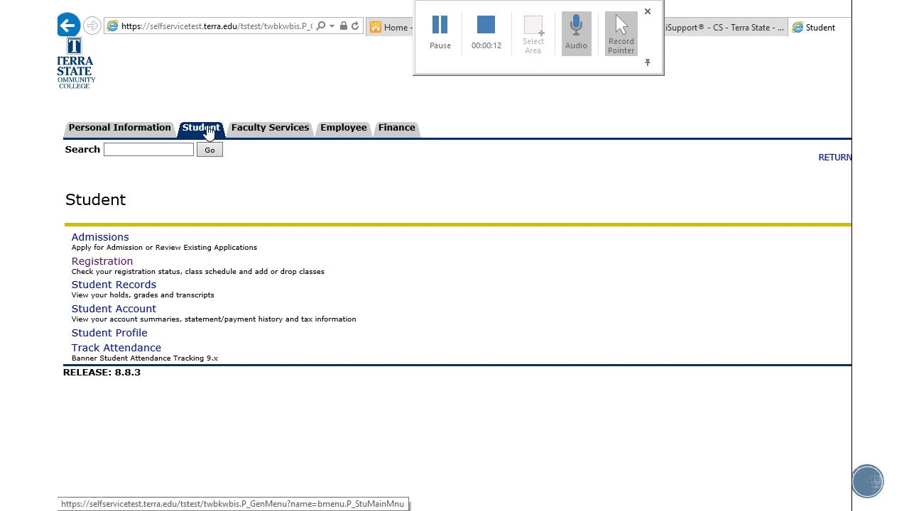
- Look up classes for the Summer 2019 term
{"action": "left_click", "coordinate": [96, 264]}
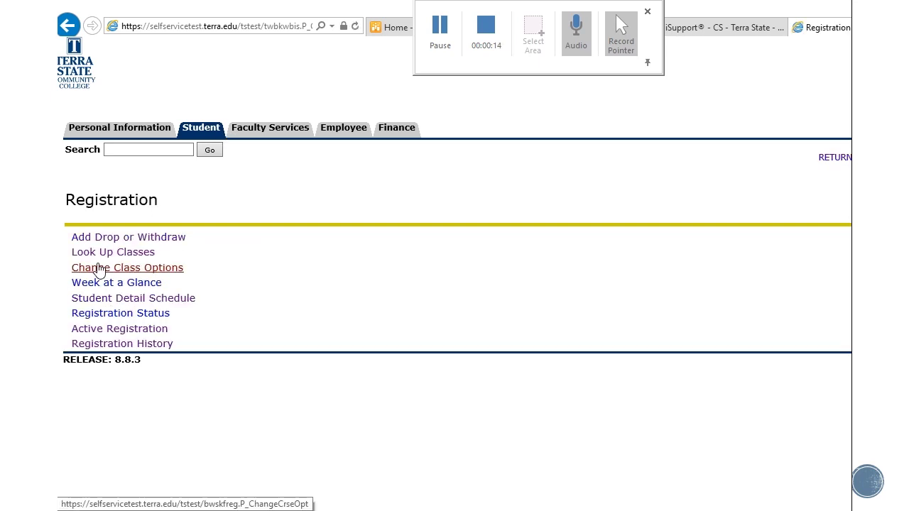
{"action": "left_click", "coordinate": [103, 253]}
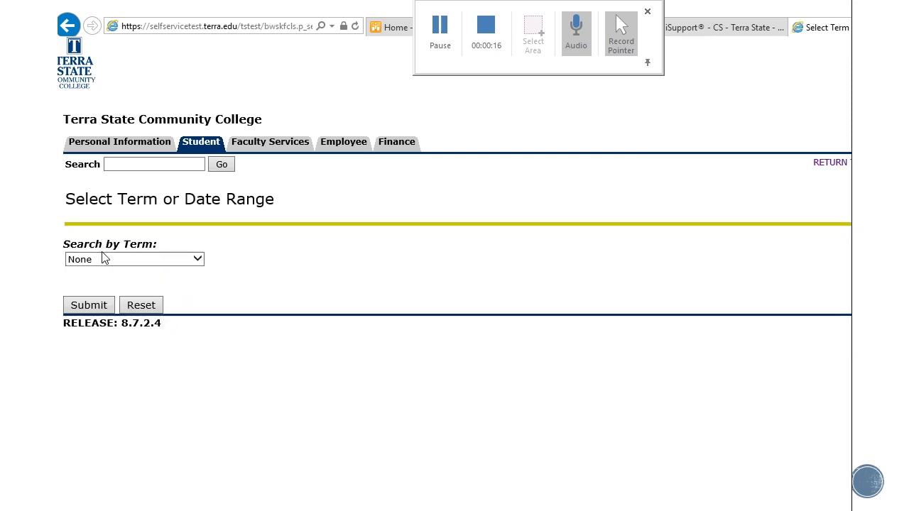
{"action": "left_click", "coordinate": [111, 260]}
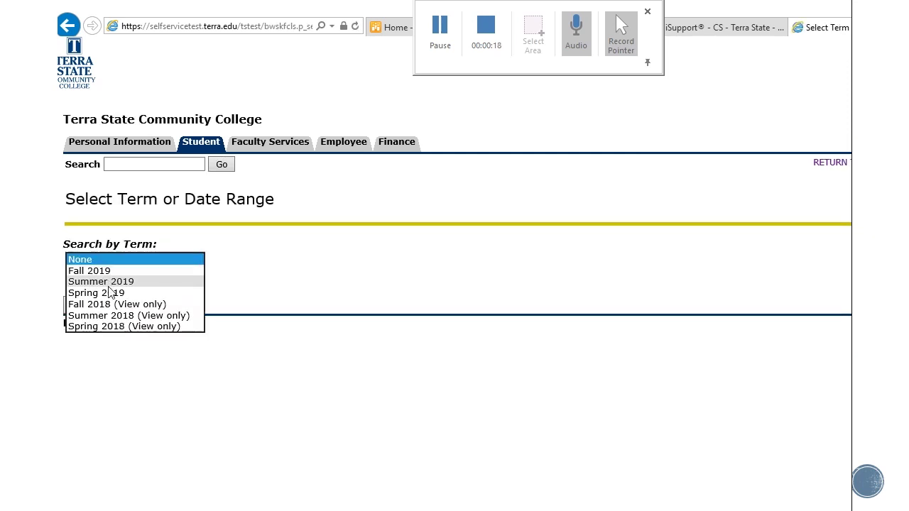
{"action": "left_click", "coordinate": [100, 281]}
{"action": "left_click", "coordinate": [87, 302]}
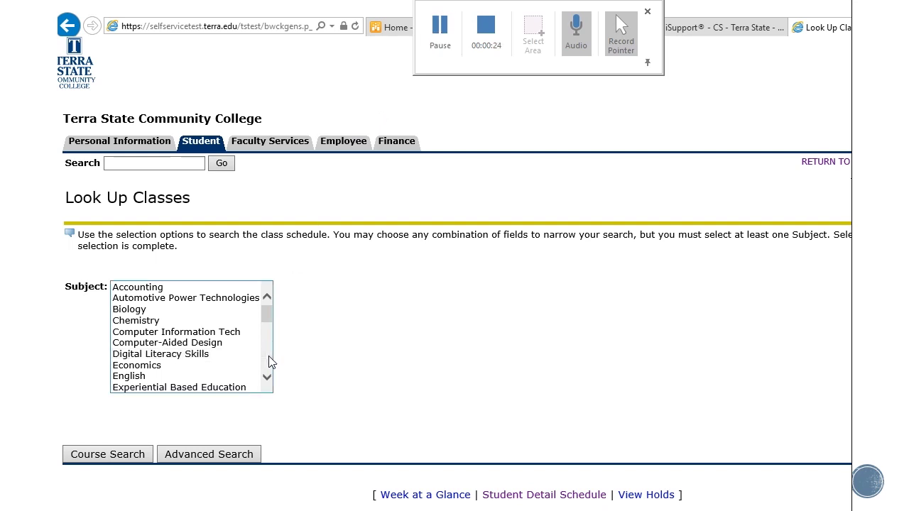
- Run a course search for the History subject in Summer 2019
{"action": "scroll", "coordinate": [270, 361], "scroll_direction": "down", "scroll_amount": 3}
{"action": "left_click", "coordinate": [159, 346]}
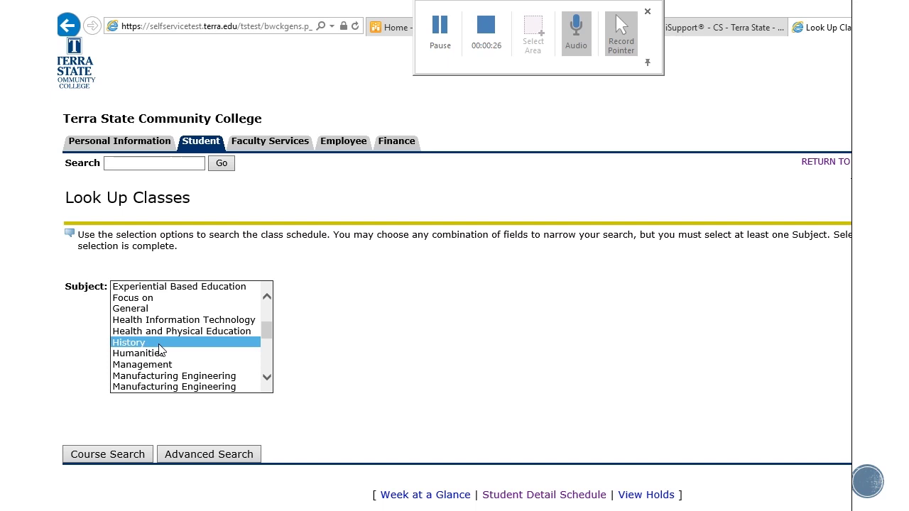
{"action": "left_click", "coordinate": [108, 458]}
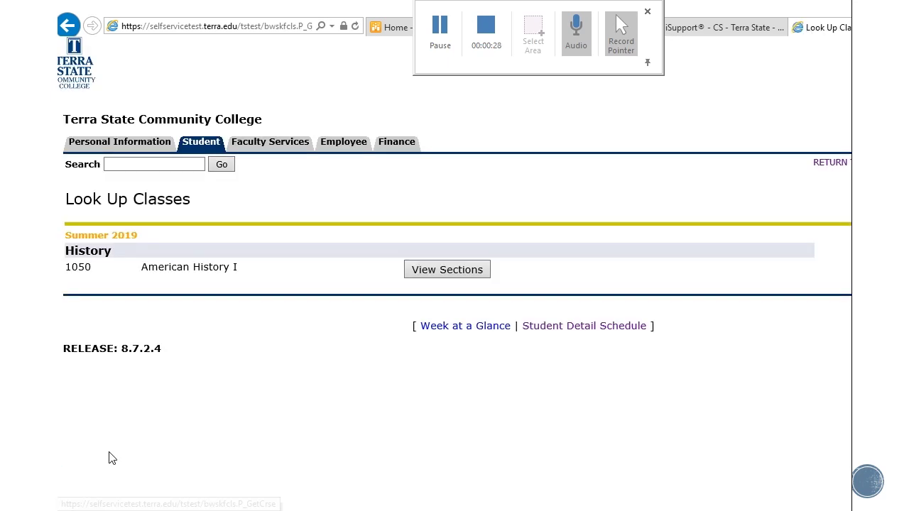
{"action": "left_click", "coordinate": [440, 34]}
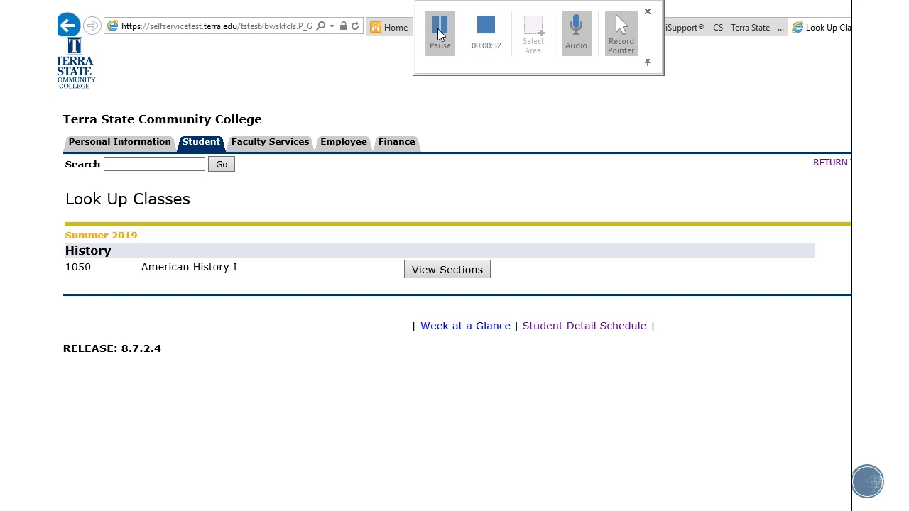
- View the sections of HIS 1050 American History I
{"action": "left_click", "coordinate": [444, 272]}
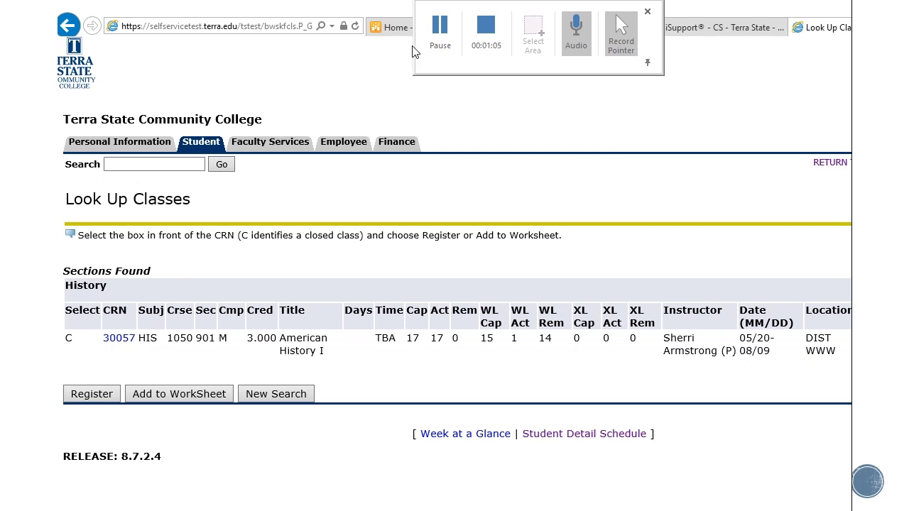
- Submit CRN 30057 and set its action to Waitlisted for American History I
{"action": "left_click", "coordinate": [92, 394]}
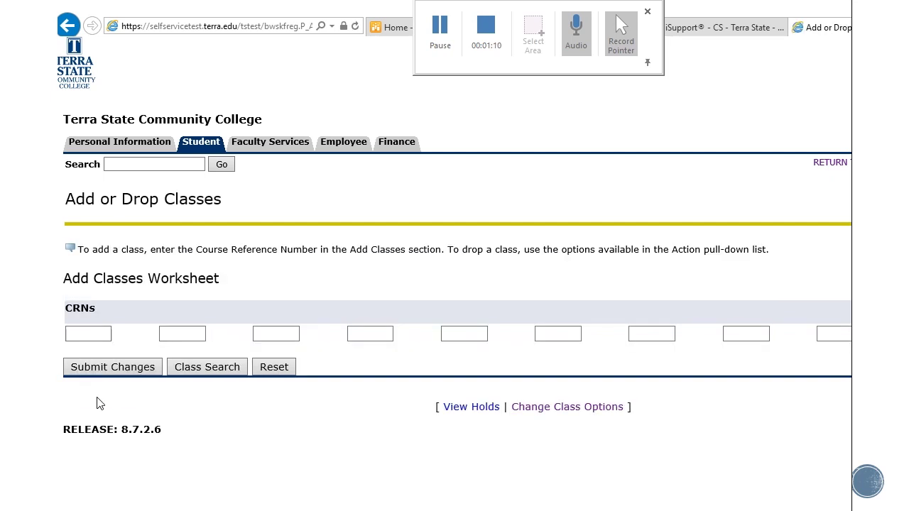
{"action": "left_click", "coordinate": [439, 34]}
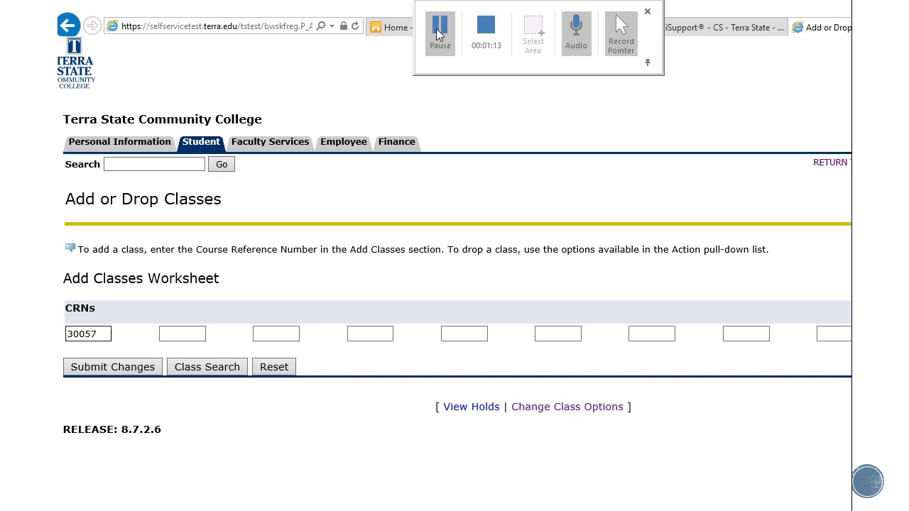
{"action": "left_click", "coordinate": [105, 367]}
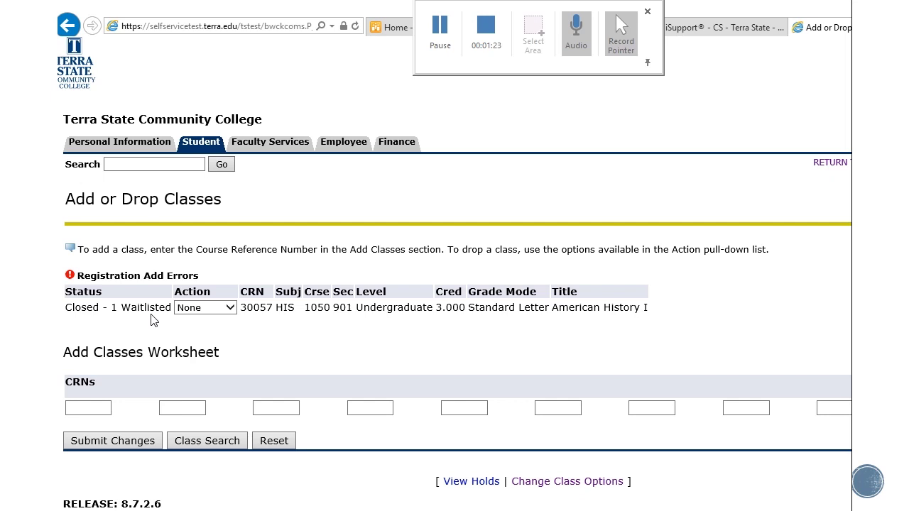
{"action": "left_click", "coordinate": [230, 308]}
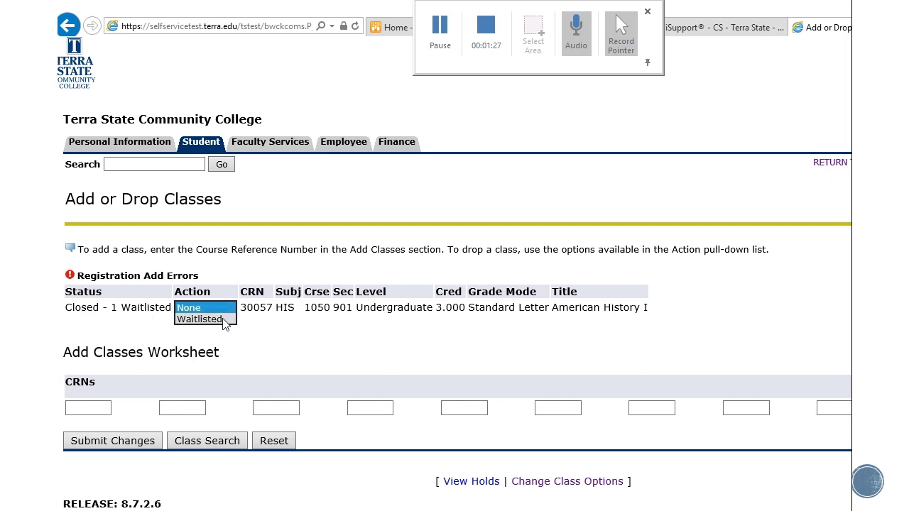
{"action": "left_click", "coordinate": [224, 321]}
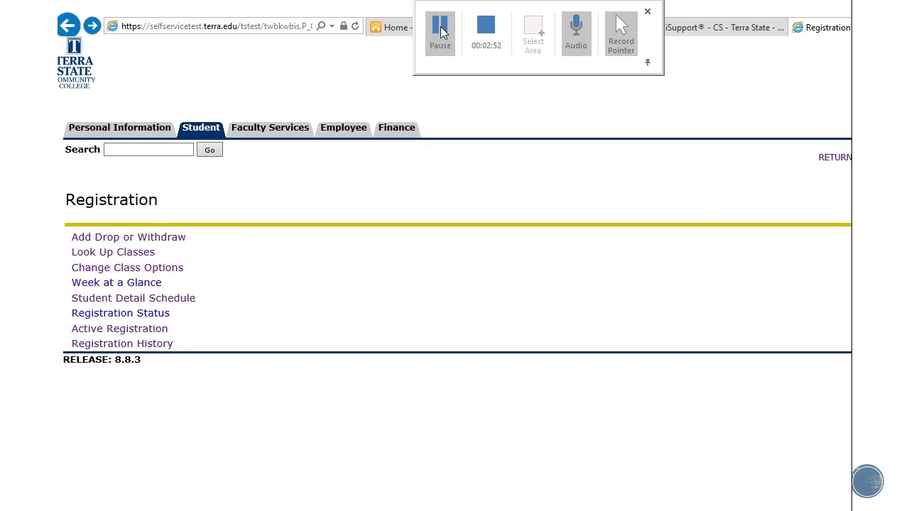
- Set CRN 30057's action to Web Drop/Delete on Add/Drop and submit the change
{"action": "left_click", "coordinate": [132, 238]}
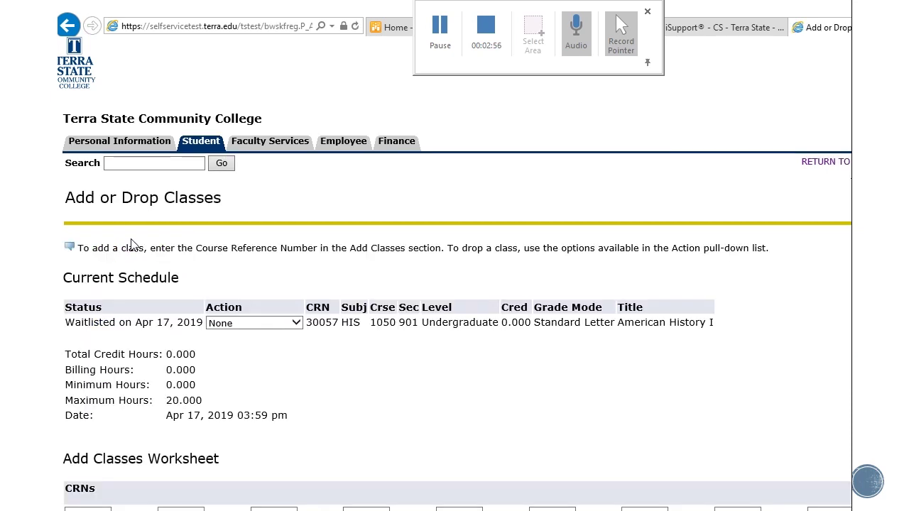
{"action": "left_click", "coordinate": [282, 330]}
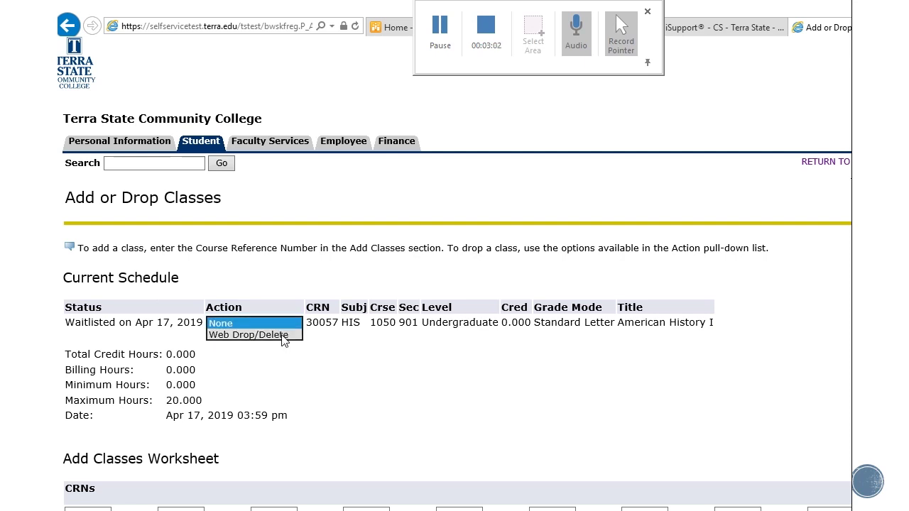
{"action": "left_click", "coordinate": [284, 337]}
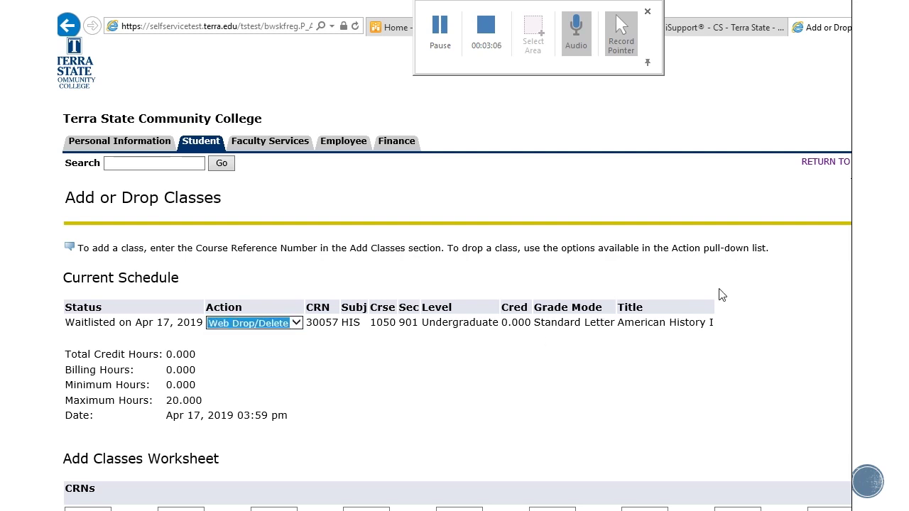
{"action": "scroll", "coordinate": [400, 458], "scroll_direction": "down", "scroll_amount": 3}
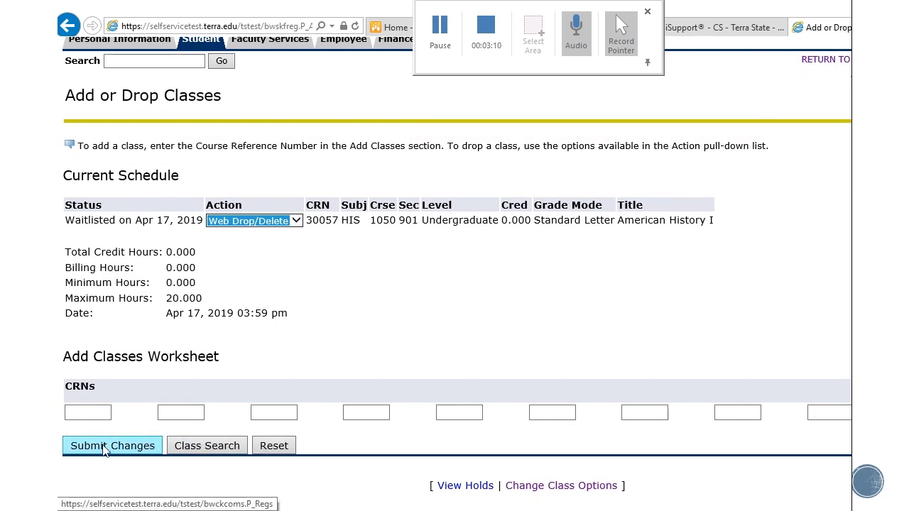
{"action": "left_click", "coordinate": [111, 445]}
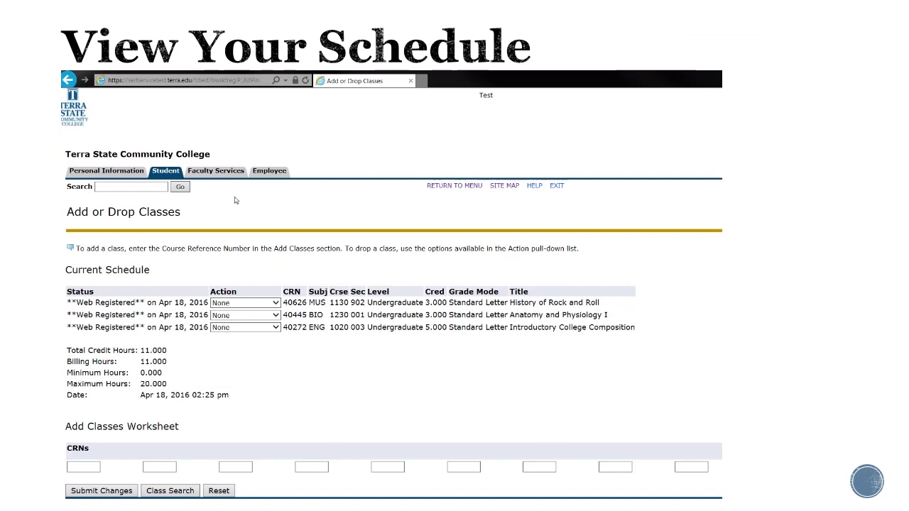
- Open the Student Detail Schedule to review the registered classes in detail
{"action": "left_click", "coordinate": [169, 171]}
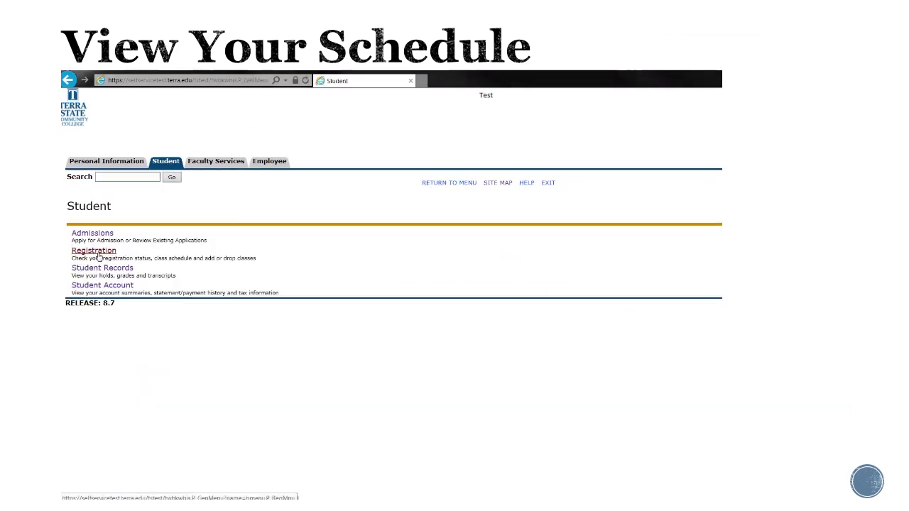
{"action": "left_click", "coordinate": [98, 252]}
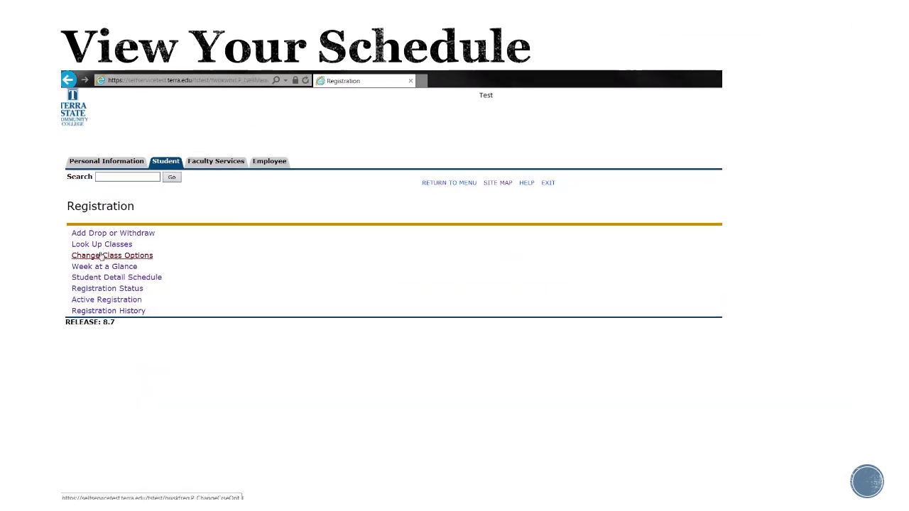
{"action": "left_click", "coordinate": [150, 278]}
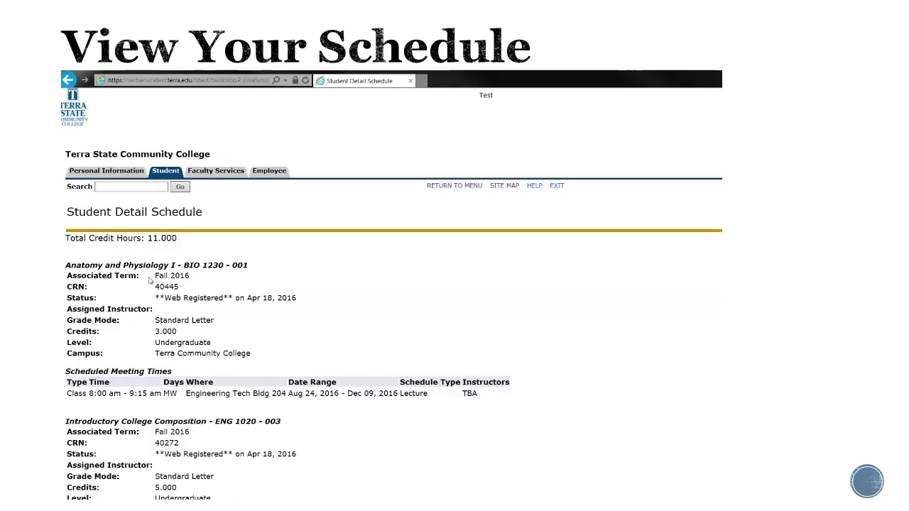
- Show the schedule in Week at a Glance, with BIO 1230-001 meeting 10:00–11:15 am Monday–Thursday
{"action": "left_click", "coordinate": [168, 173]}
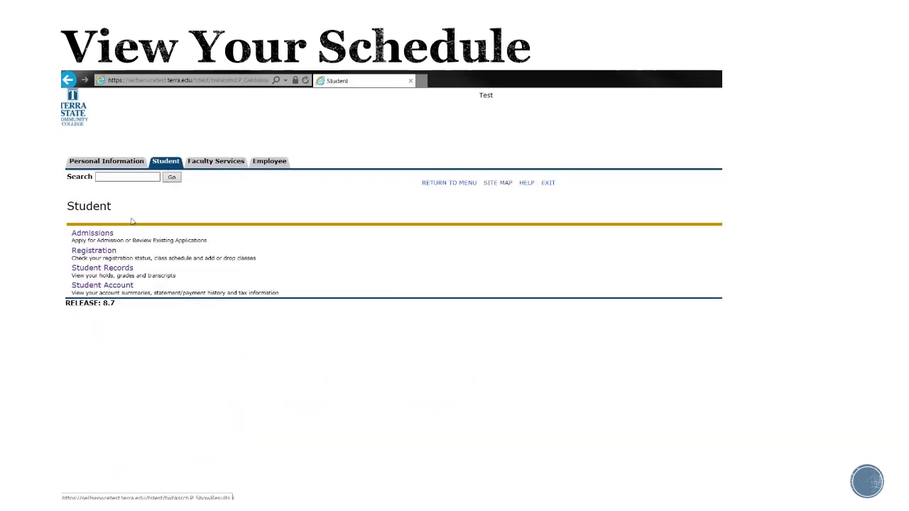
{"action": "left_click", "coordinate": [110, 252]}
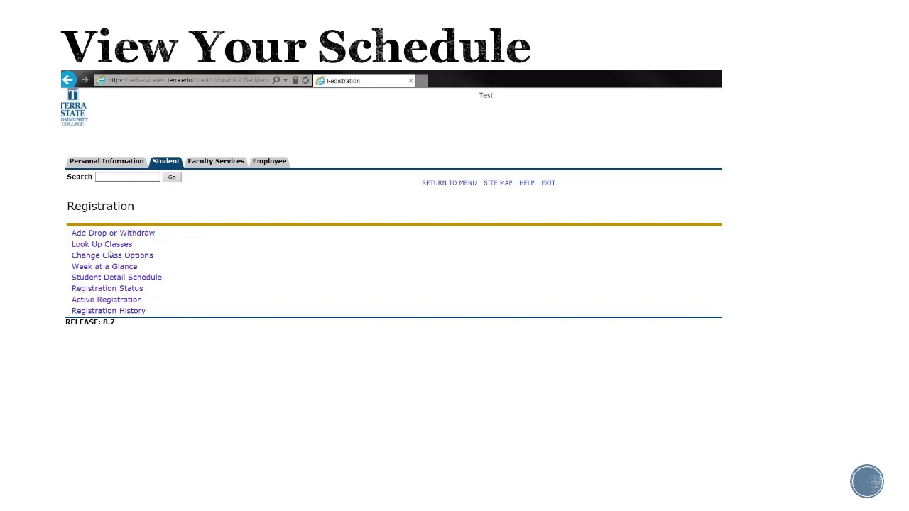
{"action": "left_click", "coordinate": [110, 267]}
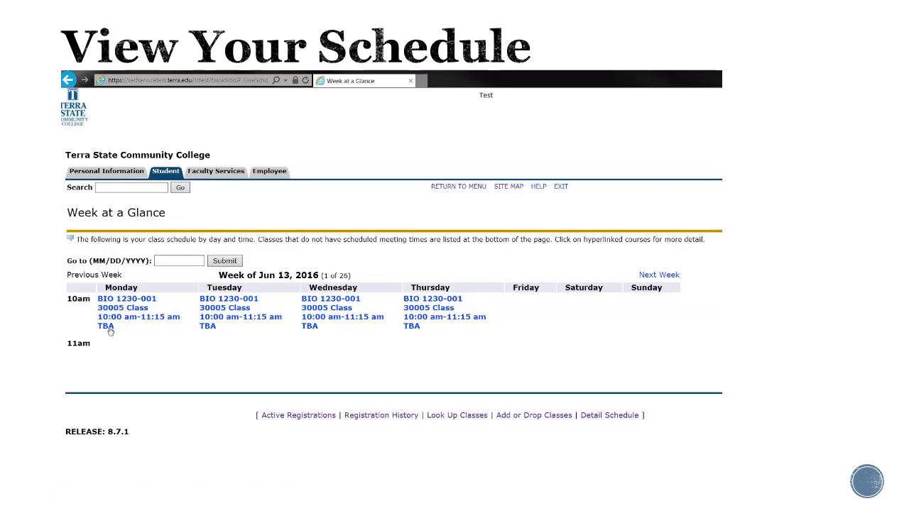